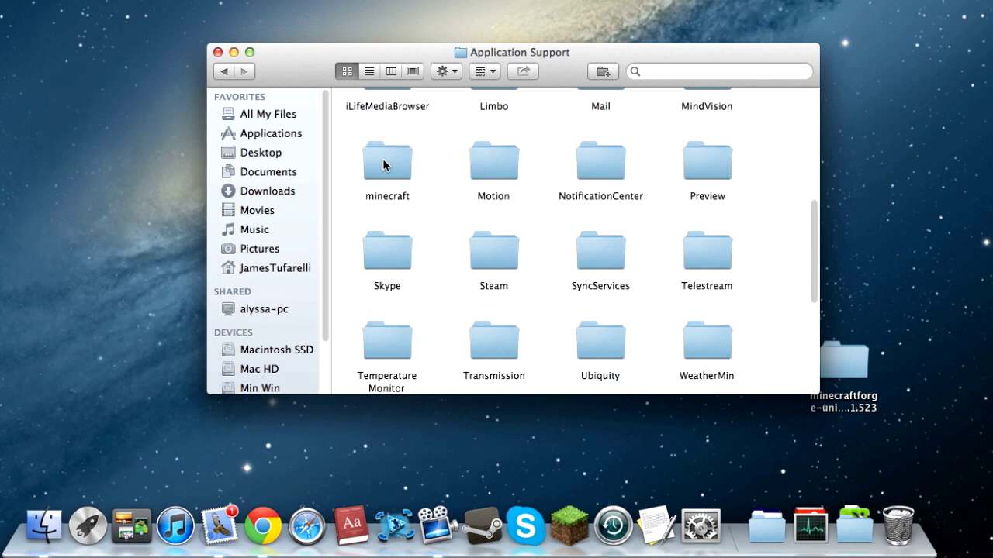
Move the bin and mods folders from the minecraft folder to the Trash
{"action": "scroll", "coordinate": [382, 164], "scroll_direction": "up", "scroll_amount": 2}
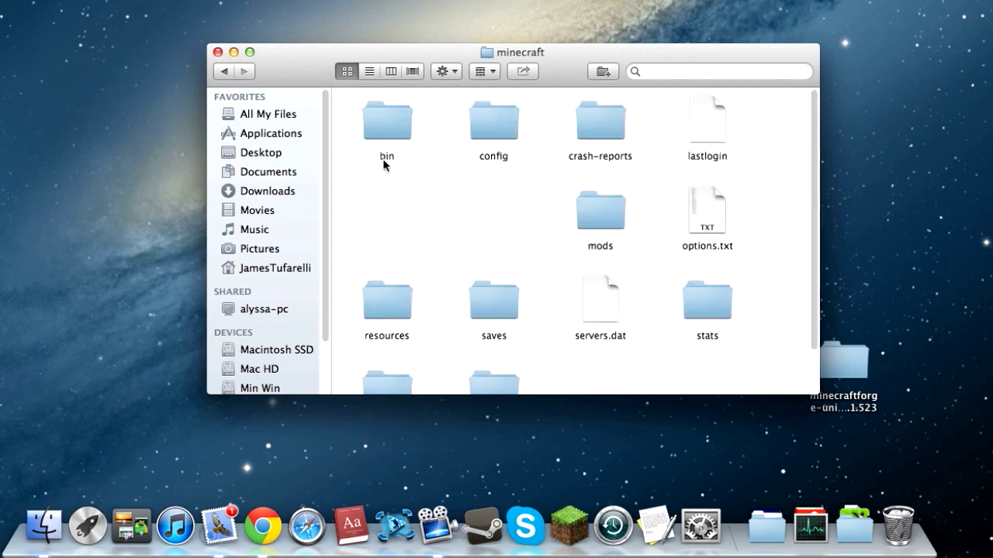
{"action": "scroll", "coordinate": [383, 159], "scroll_direction": "down", "scroll_amount": 2}
{"action": "scroll", "coordinate": [382, 159], "scroll_direction": "up", "scroll_amount": 2}
{"action": "scroll", "coordinate": [395, 163], "scroll_direction": "down", "scroll_amount": 2}
{"action": "scroll", "coordinate": [395, 163], "scroll_direction": "up", "scroll_amount": 2}
{"action": "left_click_drag", "start_coordinate": [377, 122], "coordinate": [906, 514]}
{"action": "left_click_drag", "start_coordinate": [599, 194], "coordinate": [899, 514]}
{"action": "scroll", "coordinate": [546, 233], "scroll_direction": "down", "scroll_amount": 2}
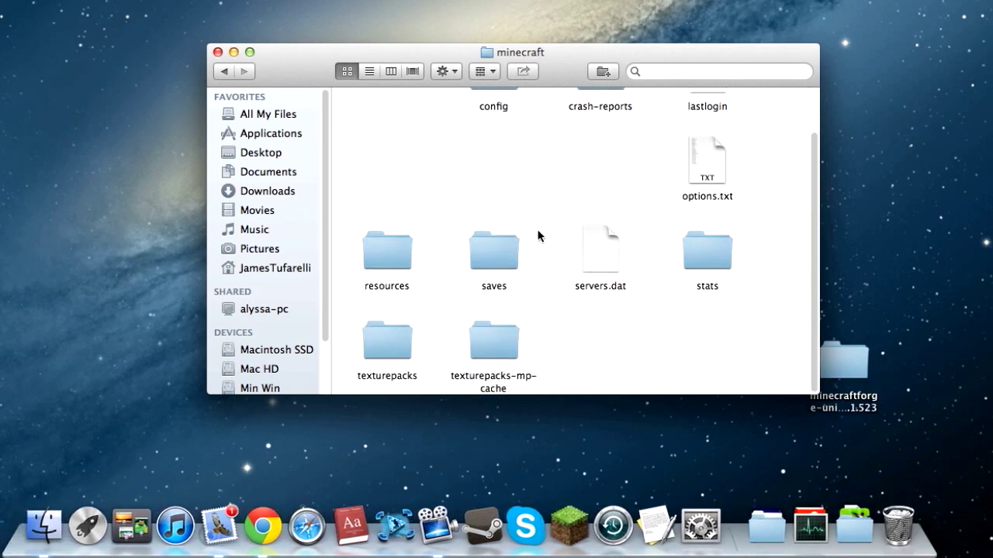
{"action": "scroll", "coordinate": [539, 236], "scroll_direction": "up", "scroll_amount": 2}
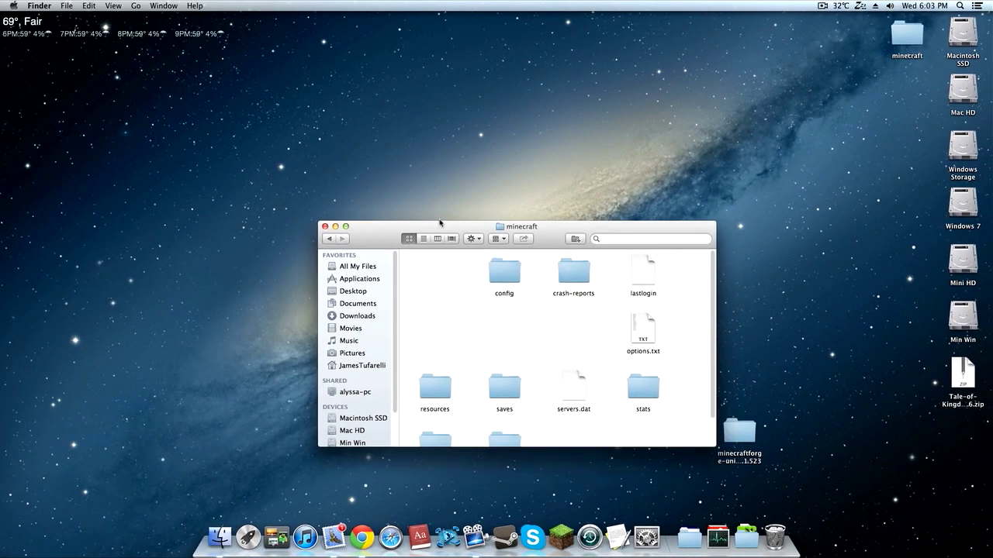
Shift the minecraft folder window aside and look over its remaining contents
{"action": "left_click_drag", "start_coordinate": [221, 98], "coordinate": [190, 96]}
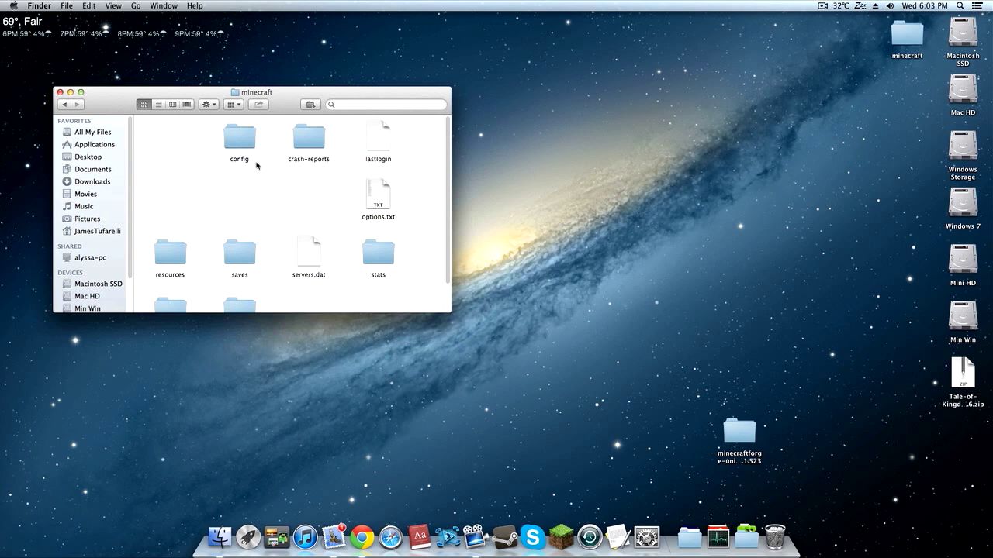
{"action": "scroll", "coordinate": [257, 165], "scroll_direction": "down", "scroll_amount": 1}
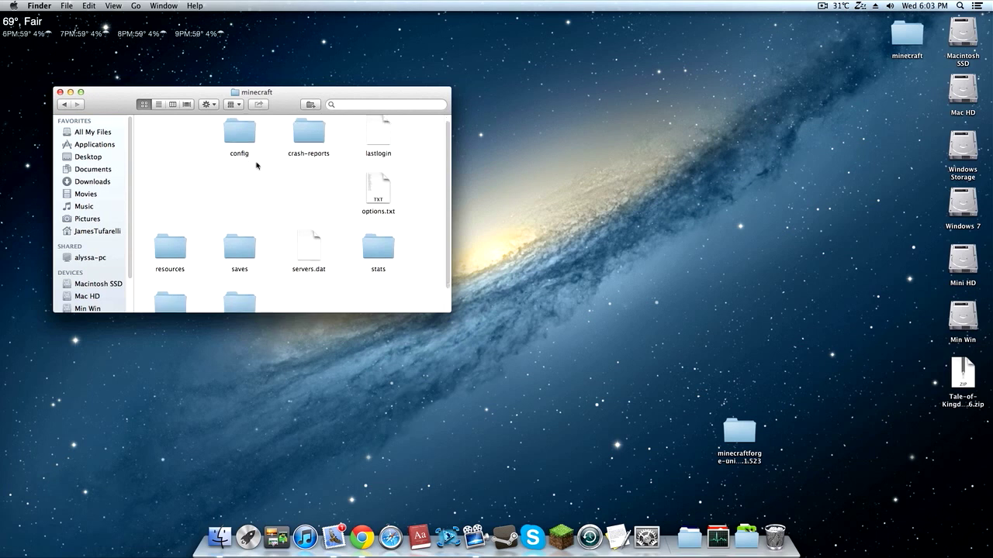
{"action": "scroll", "coordinate": [264, 182], "scroll_direction": "down", "scroll_amount": 2}
{"action": "scroll", "coordinate": [264, 186], "scroll_direction": "up", "scroll_amount": 3}
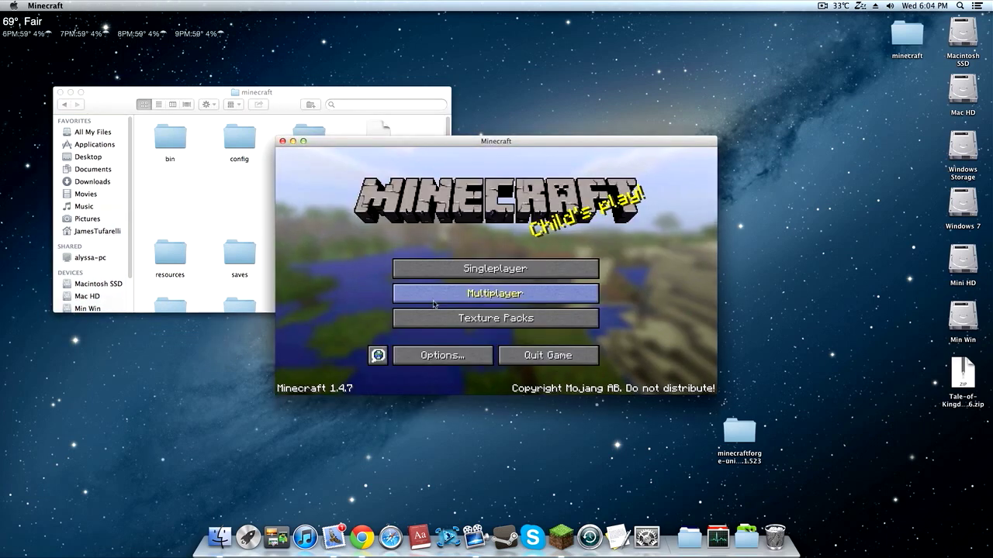
Quit Minecraft after its first launch and open the regenerated bin folder
{"action": "left_click_drag", "start_coordinate": [393, 143], "coordinate": [559, 180]}
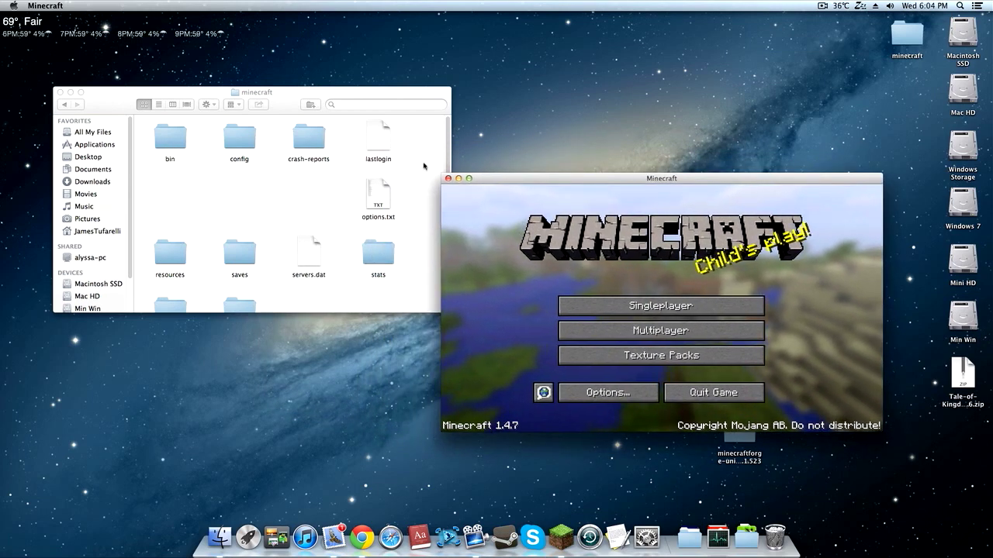
{"action": "key", "text": "super+q"}
{"action": "left_click_drag", "start_coordinate": [283, 94], "coordinate": [421, 132]}
{"action": "double_click", "coordinate": [318, 173]}
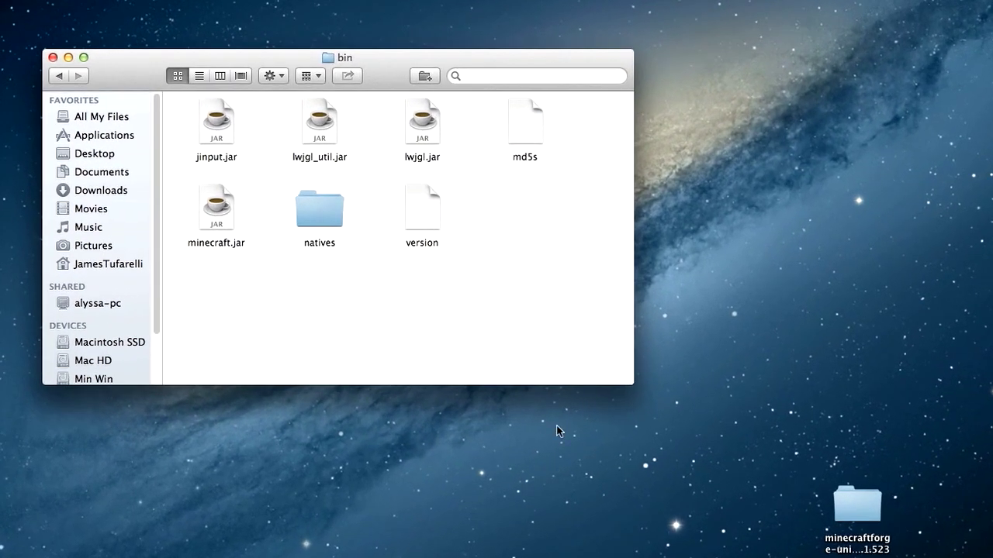
Rename minecraft.jar to minecraft.jar.zip, choosing to use the .zip extension
{"action": "left_click", "coordinate": [855, 503]}
{"action": "left_click", "coordinate": [406, 339]}
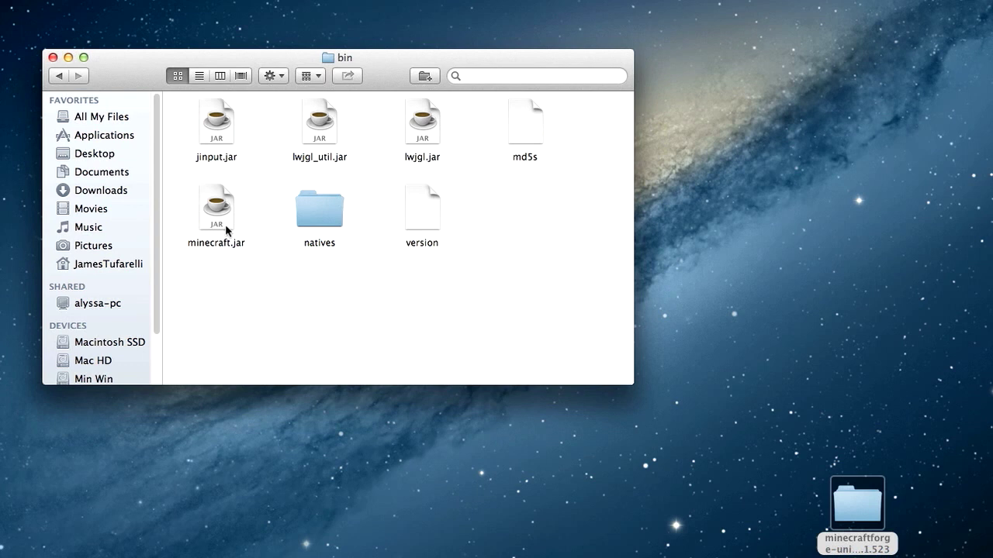
{"action": "left_click", "coordinate": [221, 210]}
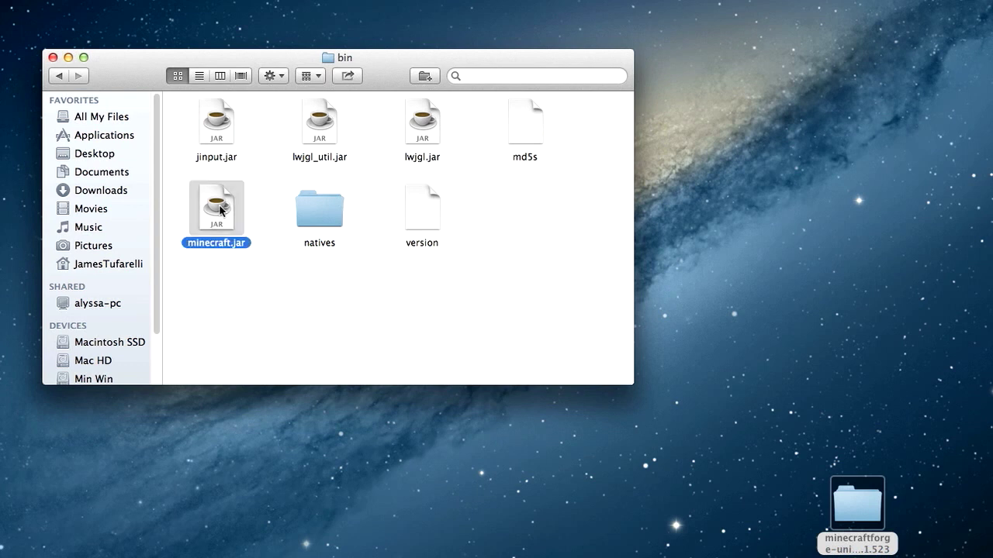
{"action": "key", "text": "Return"}
{"action": "left_click", "coordinate": [234, 242]}
{"action": "type", "text": ".zip"}
{"action": "key", "text": "Return"}
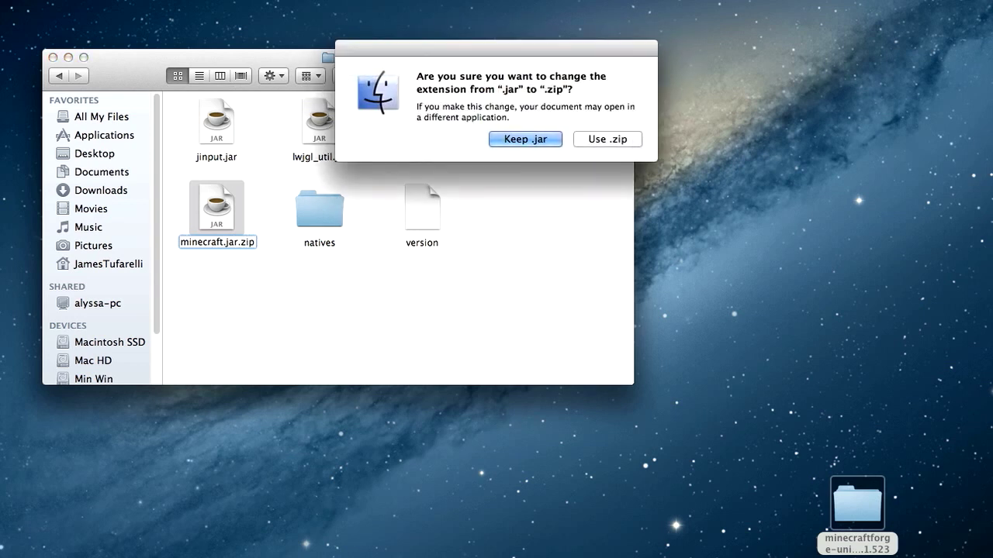
{"action": "left_click", "coordinate": [595, 145]}
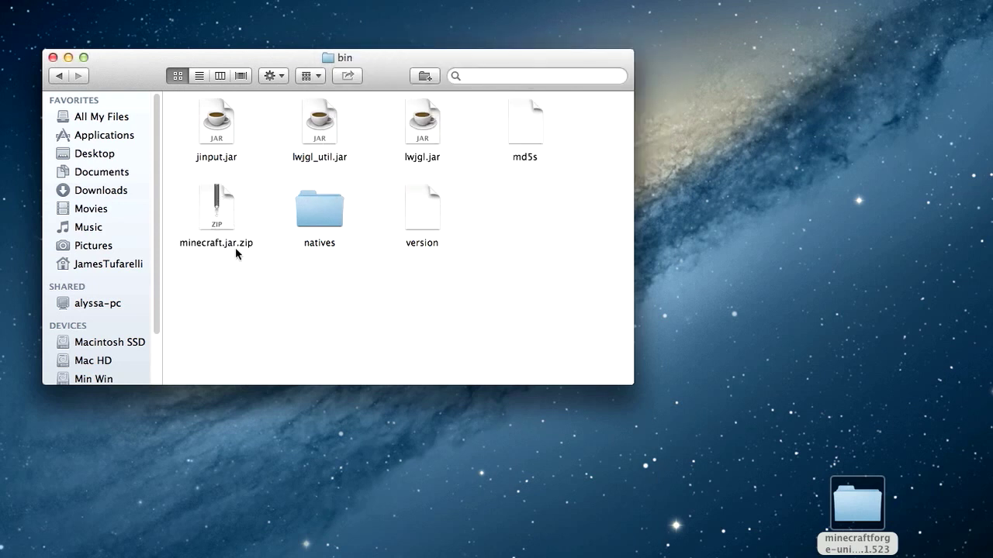
Extract minecraft.jar.zip into a minecraft.jar folder and move the zip to the Trash
{"action": "double_click", "coordinate": [212, 210]}
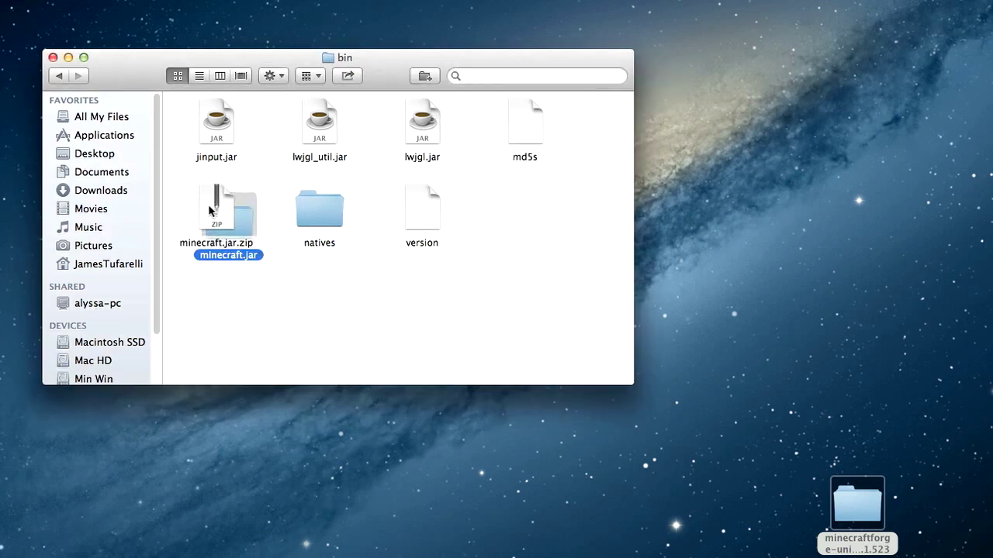
{"action": "left_click", "coordinate": [270, 283]}
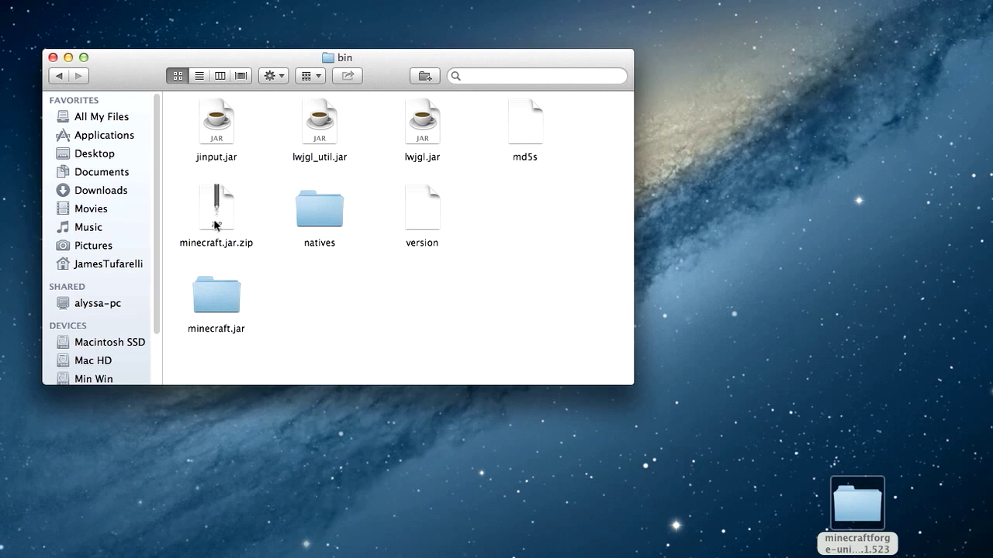
{"action": "mouse_move", "coordinate": [217, 225]}
{"action": "left_mouse_down"}
{"action": "mouse_move", "coordinate": [380, 282]}
{"action": "mouse_move", "coordinate": [217, 225]}
{"action": "left_mouse_up"}
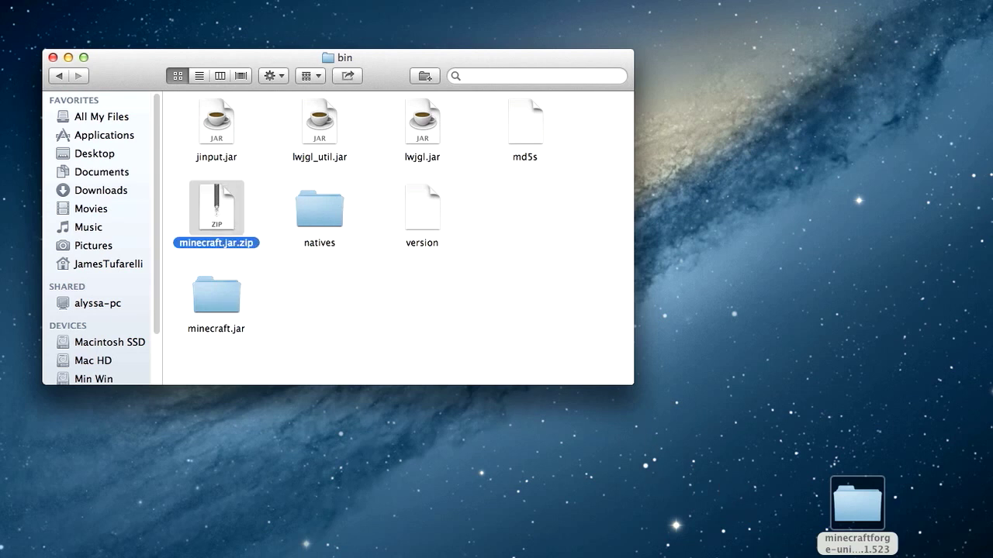
{"action": "key", "text": "super+BackSpace"}
{"action": "left_click_drag", "start_coordinate": [212, 297], "coordinate": [214, 218]}
{"action": "left_click", "coordinate": [225, 269]}
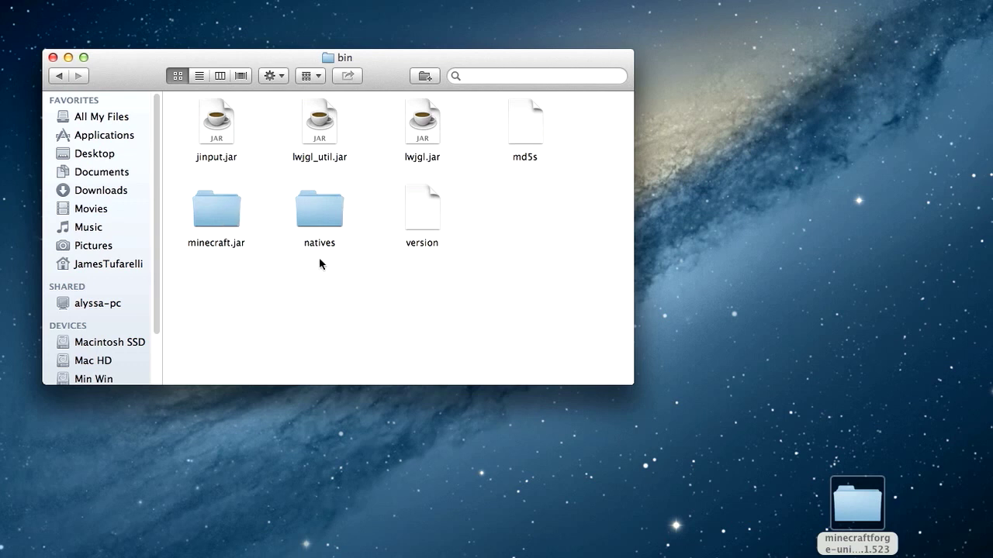
Open the minecraftforge folder from the desktop beside the bin folder
{"action": "double_click", "coordinate": [207, 211]}
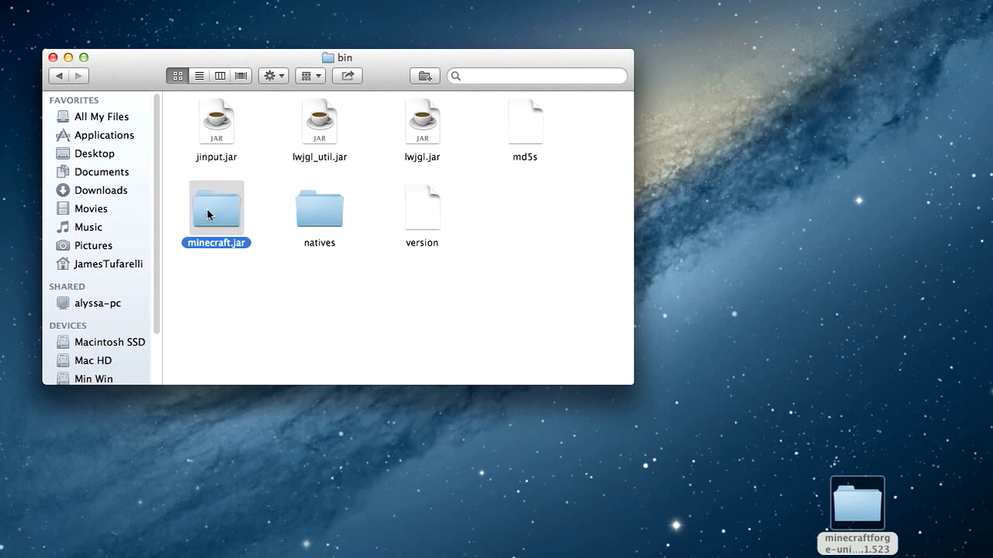
{"action": "left_click", "coordinate": [59, 75]}
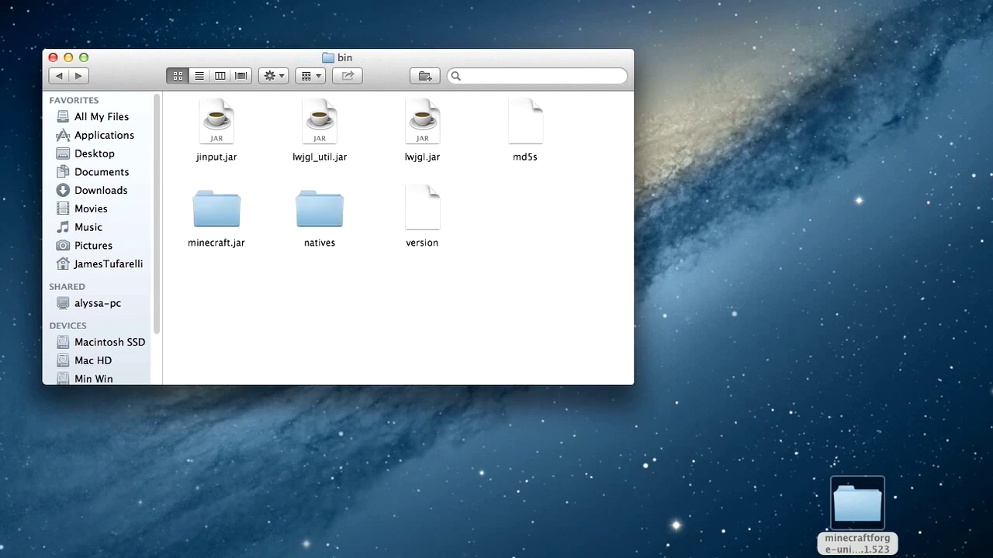
{"action": "double_click", "coordinate": [851, 509]}
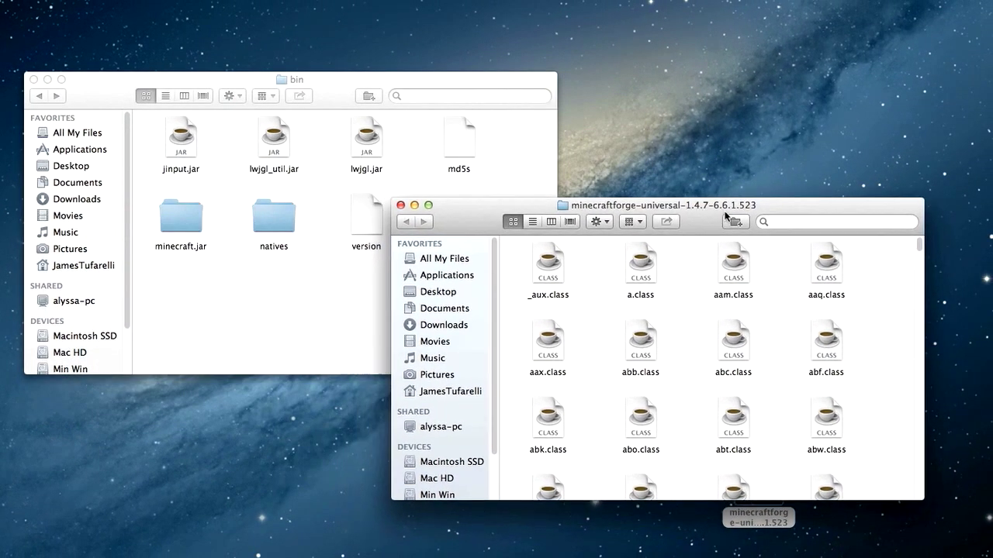
{"action": "left_click_drag", "start_coordinate": [724, 216], "coordinate": [799, 188]}
{"action": "scroll", "coordinate": [809, 246], "scroll_direction": "down", "scroll_amount": 10}
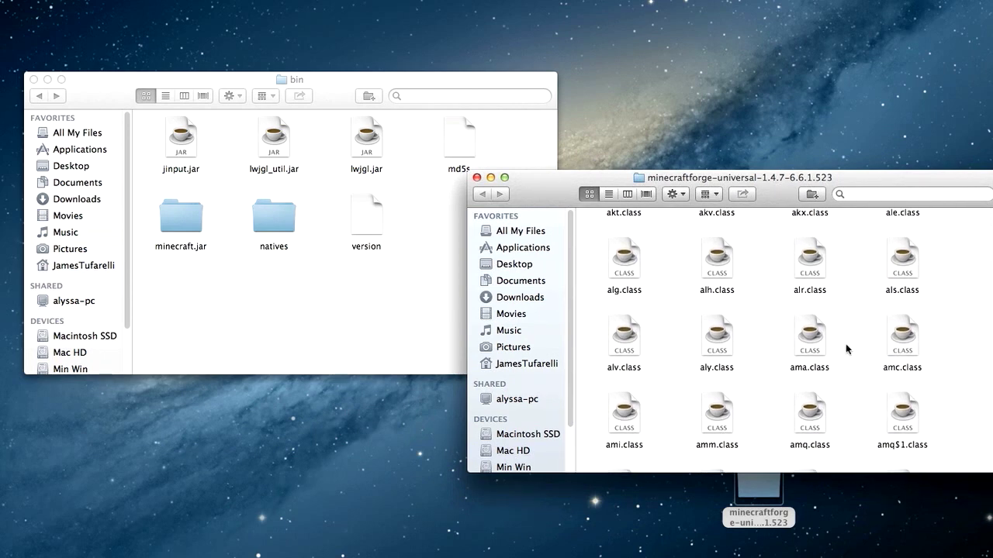
Copy all Forge class files into minecraft.jar, replacing duplicates, then discard the Forge folder
{"action": "key", "text": "super+a"}
{"action": "scroll", "coordinate": [753, 354], "scroll_direction": "down", "scroll_amount": 15}
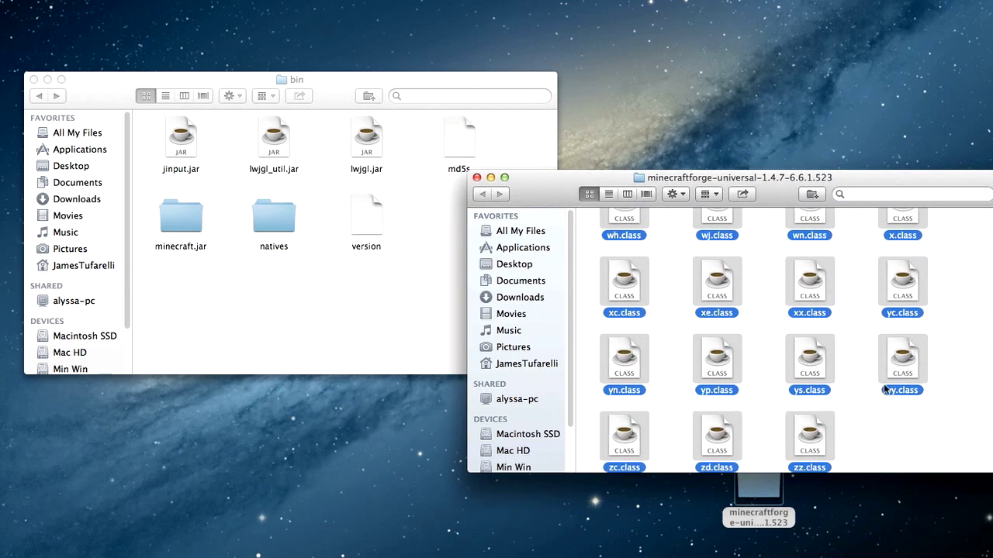
{"action": "scroll", "coordinate": [742, 283], "scroll_direction": "up", "scroll_amount": 15}
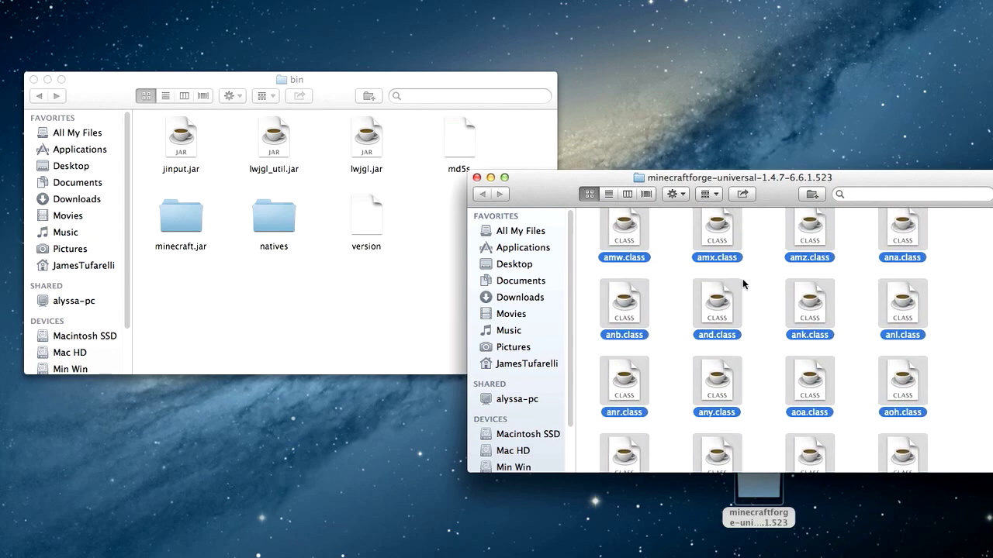
{"action": "scroll", "coordinate": [742, 280], "scroll_direction": "down", "scroll_amount": 15}
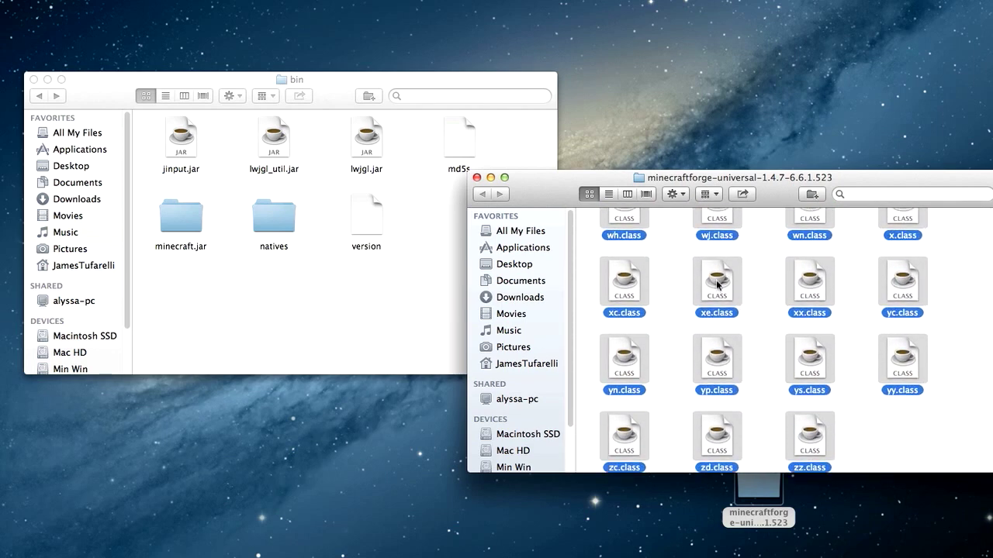
{"action": "left_click_drag", "start_coordinate": [718, 285], "coordinate": [178, 212]}
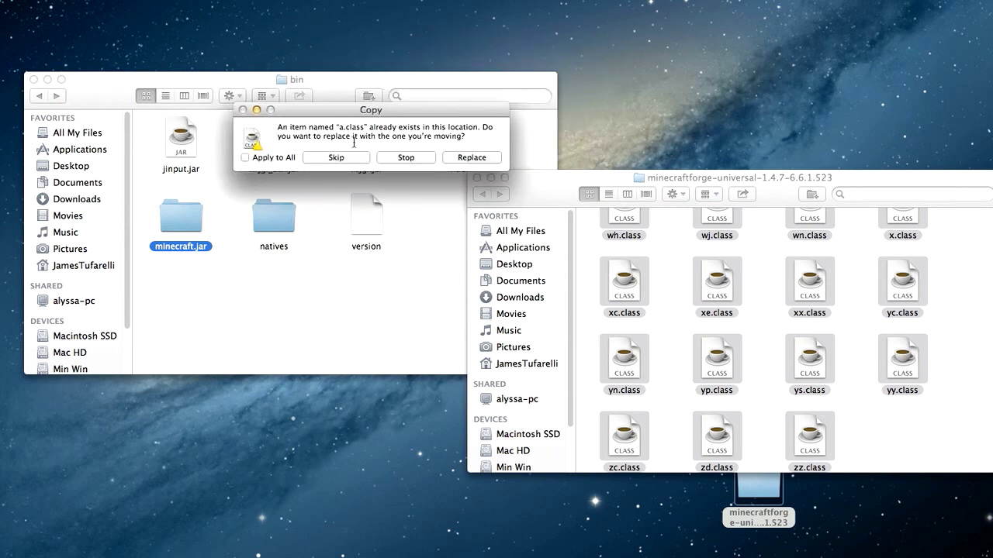
{"action": "left_click", "coordinate": [244, 158]}
{"action": "left_click", "coordinate": [463, 158]}
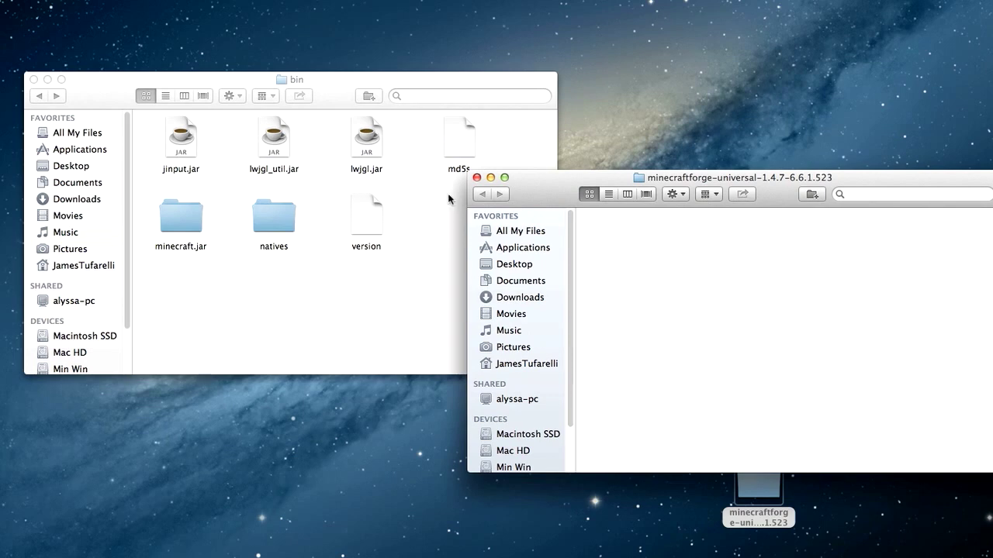
{"action": "left_click", "coordinate": [476, 178]}
{"action": "left_click_drag", "start_coordinate": [749, 472], "coordinate": [798, 557]}
Return to the minecraft folder and relaunch Minecraft, showing Forge 6.6.1.523 with 3 mods
{"action": "left_click", "coordinate": [39, 95]}
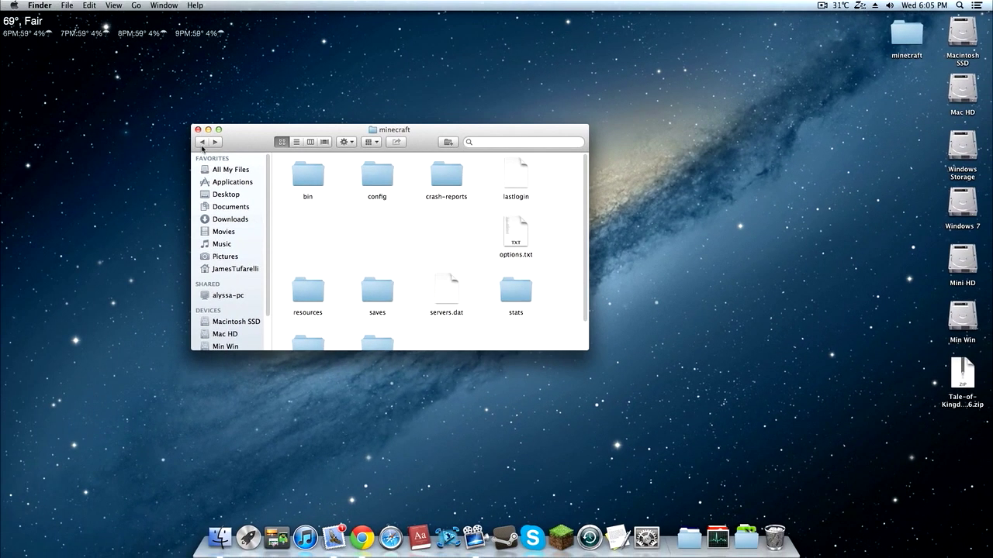
{"action": "scroll", "coordinate": [347, 238], "scroll_direction": "down", "scroll_amount": 2}
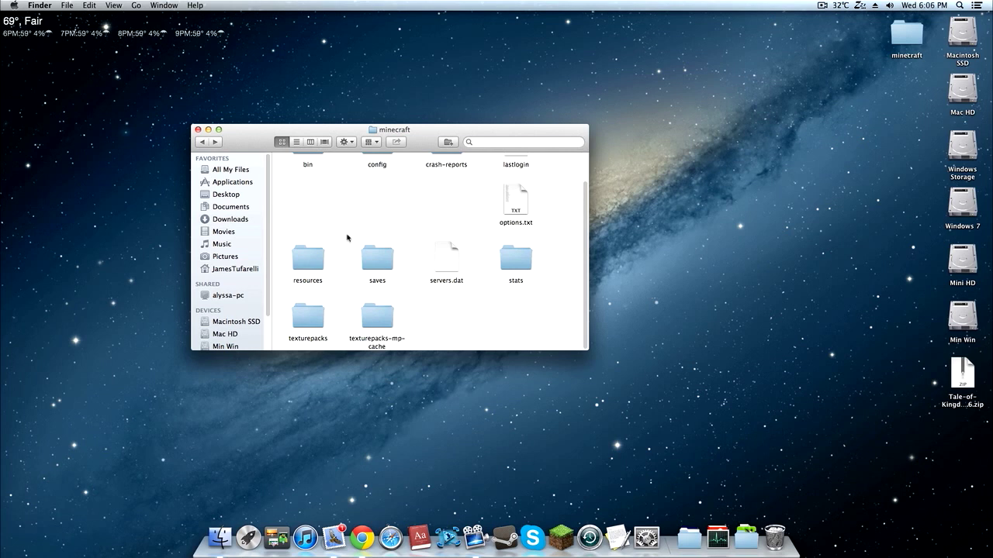
{"action": "scroll", "coordinate": [348, 238], "scroll_direction": "up", "scroll_amount": 2}
{"action": "left_click_drag", "start_coordinate": [457, 226], "coordinate": [425, 263]}
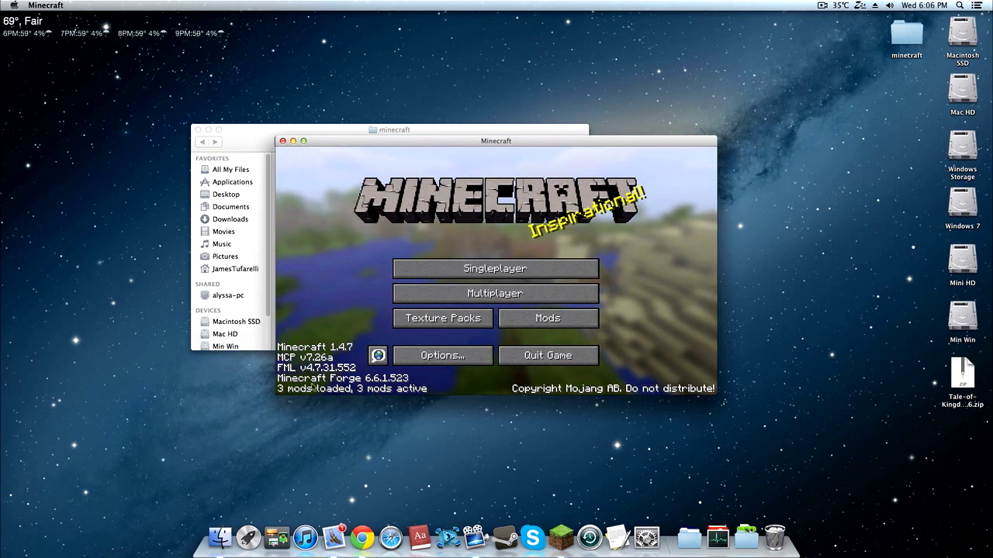
Move the Minecraft window aside and quit the game to check the new coremods and lib folders
{"action": "left_click_drag", "start_coordinate": [325, 146], "coordinate": [472, 219]}
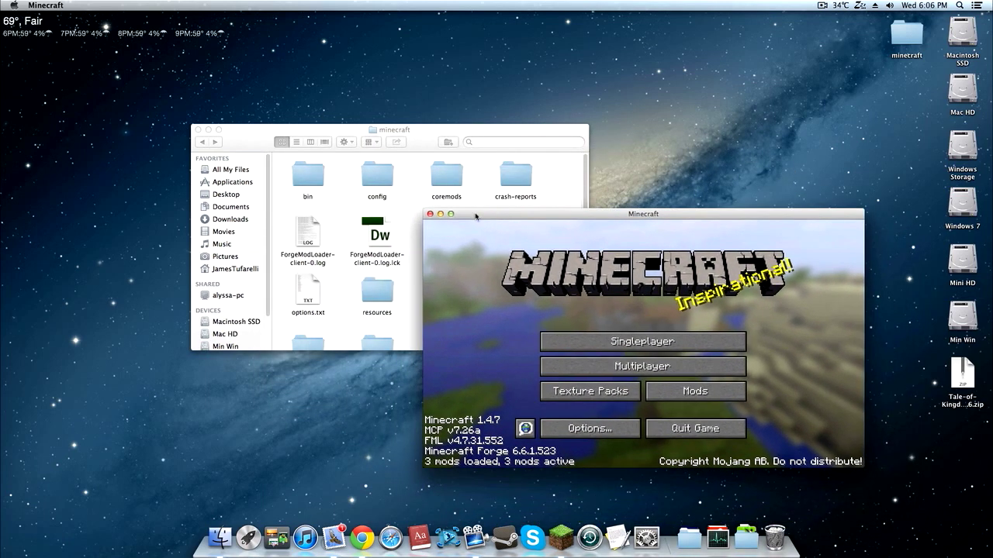
{"action": "left_click", "coordinate": [666, 433]}
{"action": "scroll", "coordinate": [403, 248], "scroll_direction": "down", "scroll_amount": 2}
{"action": "scroll", "coordinate": [405, 249], "scroll_direction": "up", "scroll_amount": 2}
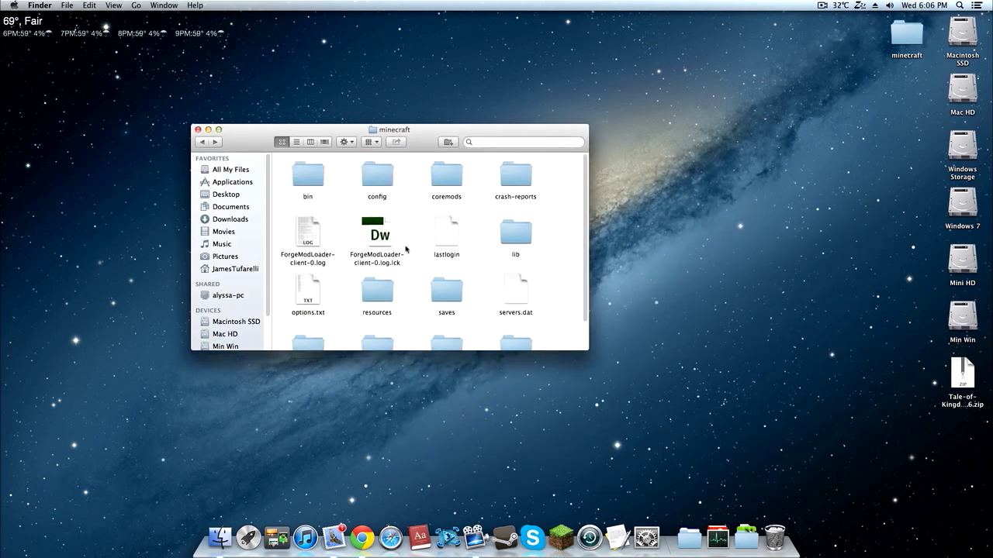
{"action": "left_click", "coordinate": [202, 142]}
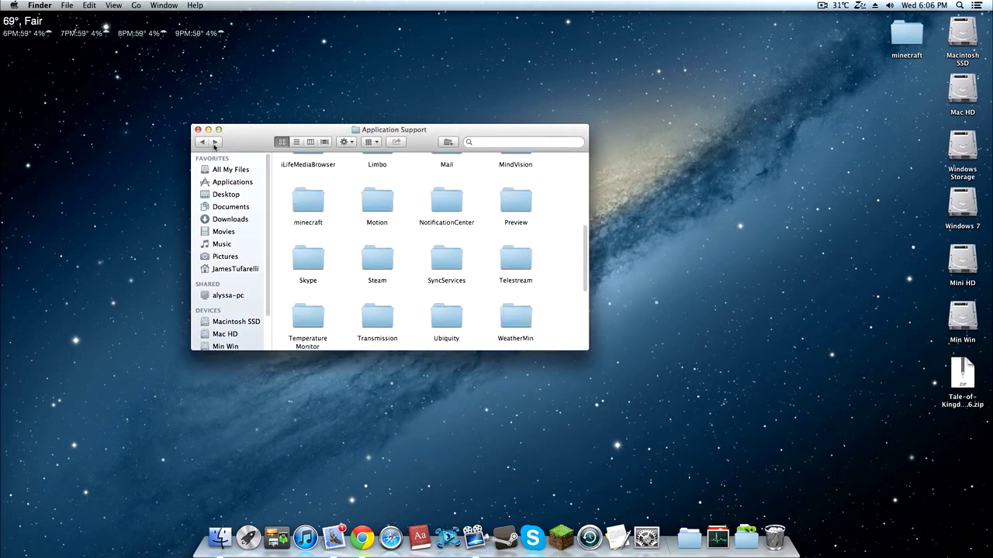
{"action": "left_click", "coordinate": [217, 143]}
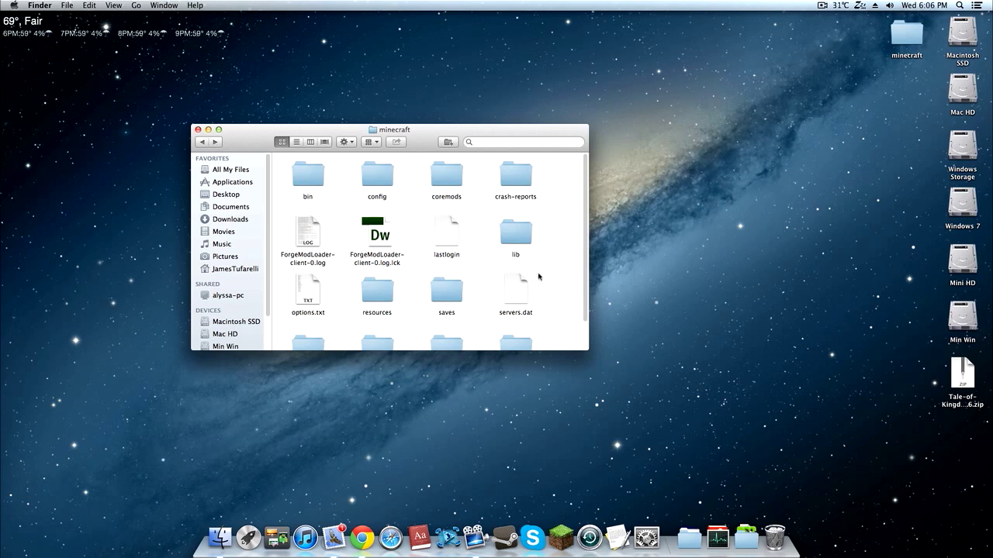
{"action": "scroll", "coordinate": [440, 261], "scroll_direction": "down", "scroll_amount": 1}
{"action": "scroll", "coordinate": [440, 261], "scroll_direction": "down", "scroll_amount": 1}
{"action": "left_click", "coordinate": [504, 314]}
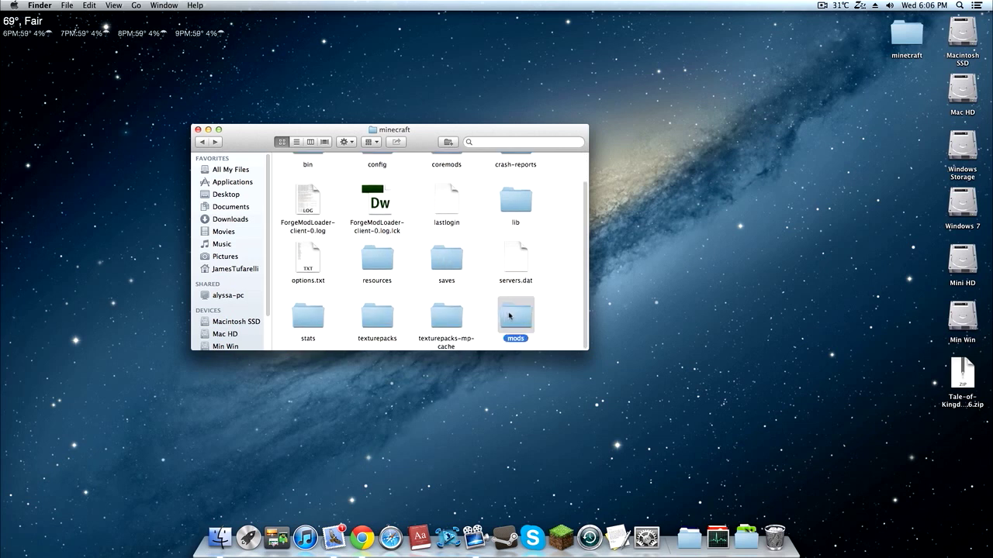
{"action": "double_click", "coordinate": [511, 318]}
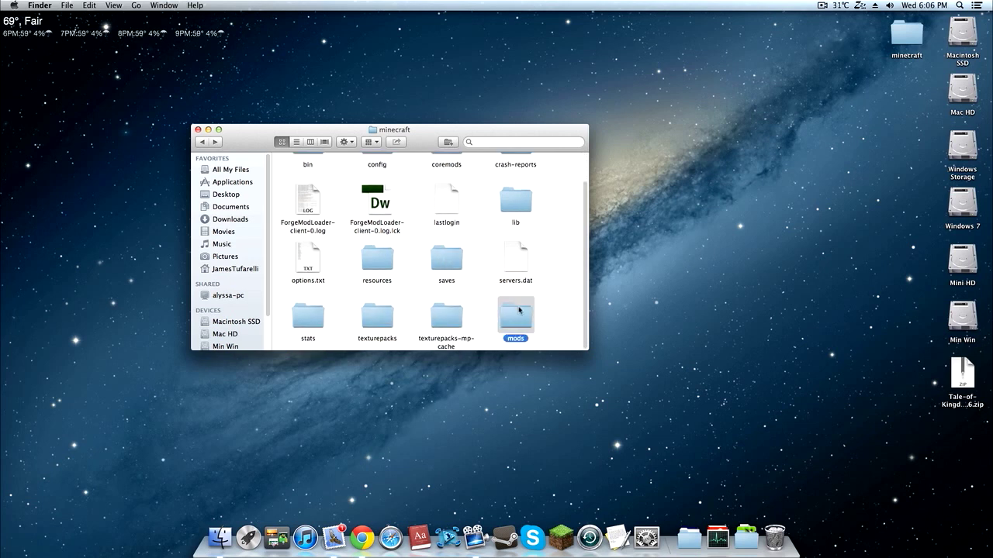
{"action": "left_click", "coordinate": [203, 143]}
{"action": "scroll", "coordinate": [577, 303], "scroll_direction": "up", "scroll_amount": 2}
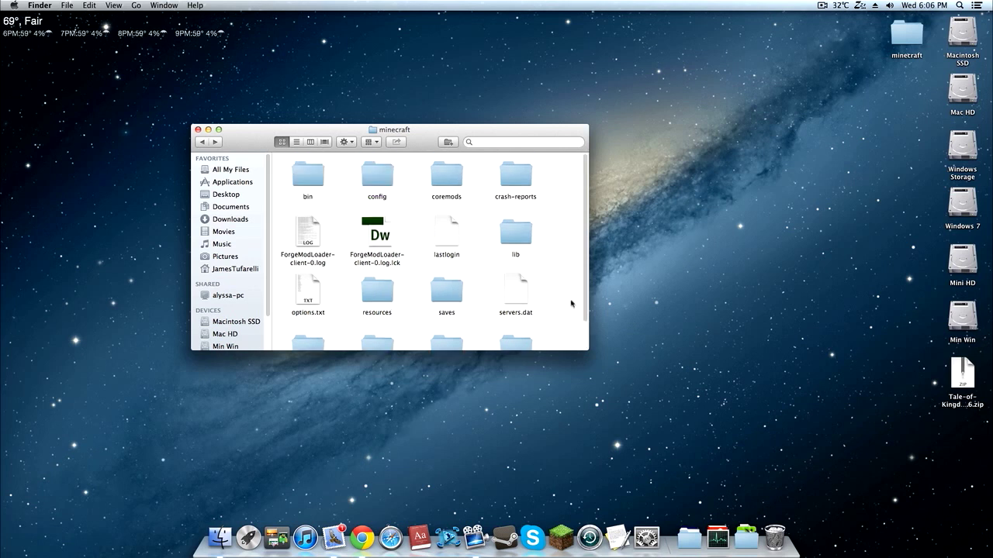
{"action": "scroll", "coordinate": [566, 326], "scroll_direction": "down", "scroll_amount": 2}
{"action": "scroll", "coordinate": [445, 268], "scroll_direction": "up", "scroll_amount": 2}
{"action": "left_click", "coordinate": [311, 233]}
{"action": "key", "text": "space"}
{"action": "key", "text": "space"}
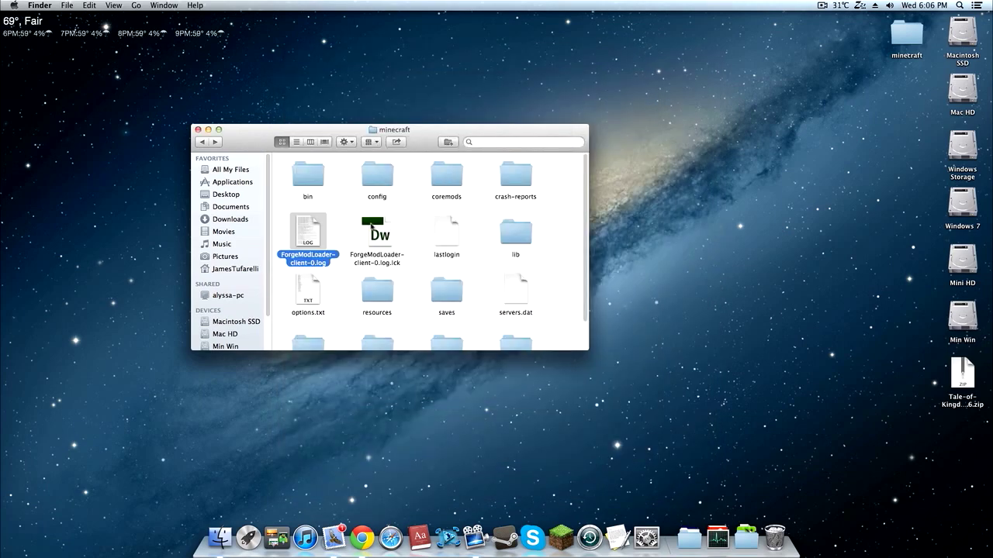
{"action": "key", "text": "space"}
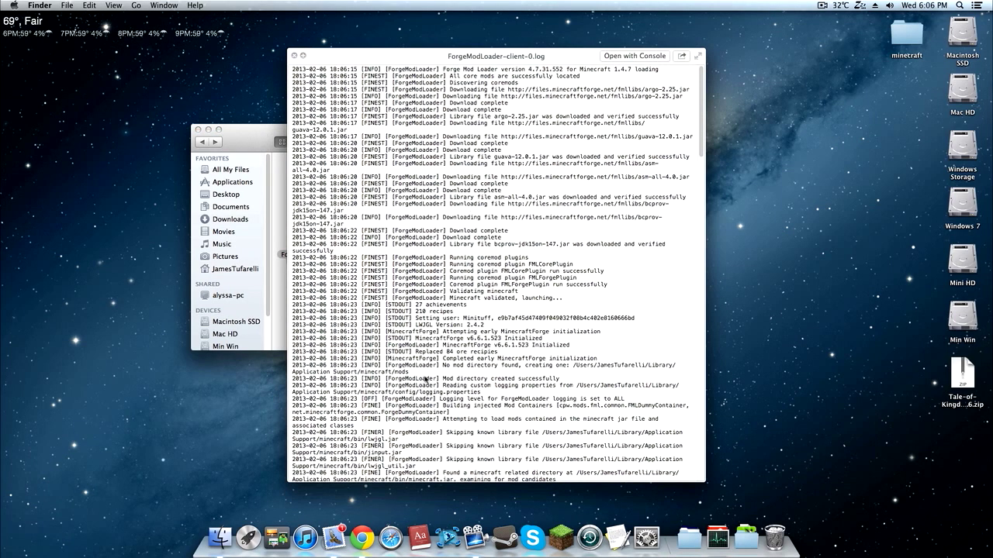
{"action": "key", "text": "space"}
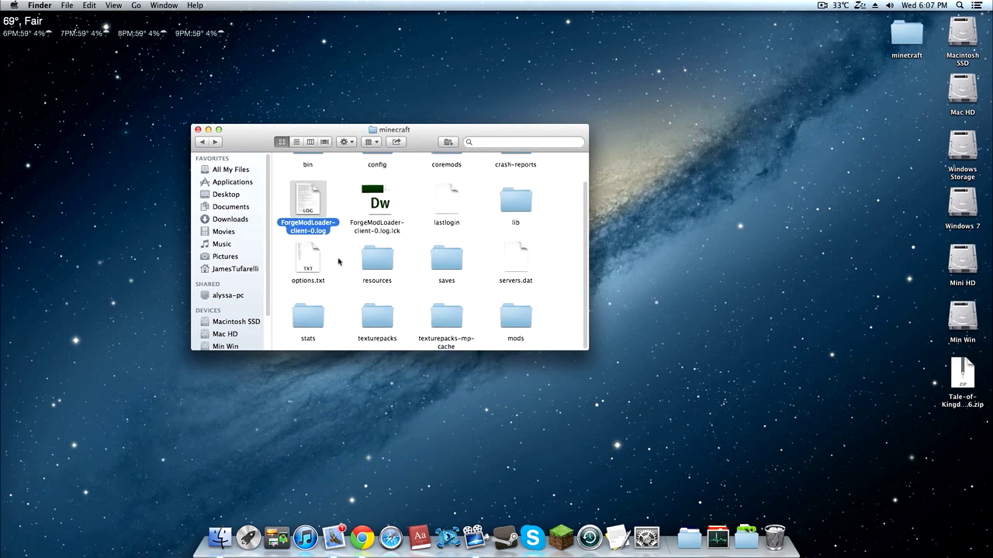